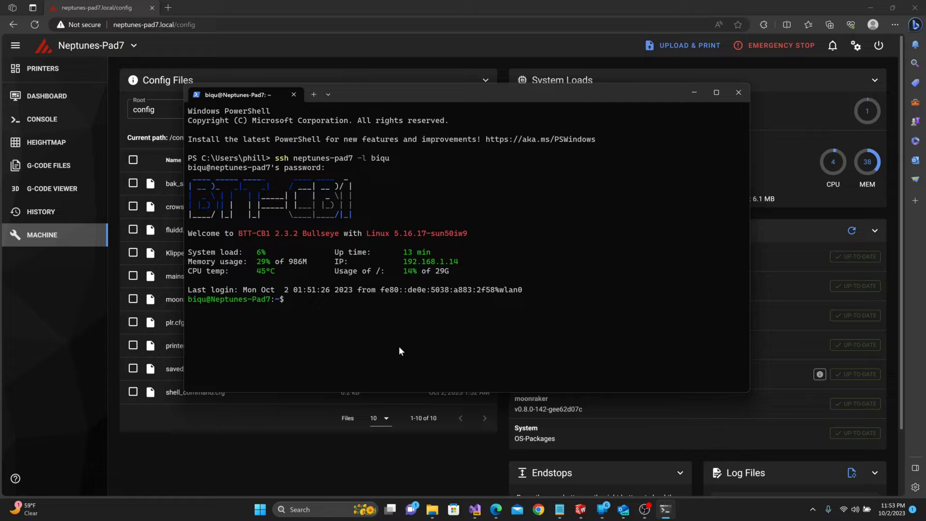
Step: Launch ./kiauh/kiauh.sh to bring up the KIAUH v5.0.0-63 main menu
type("./kiauh")
key("Tab")
type("k")
key("Tab")
key("Return")
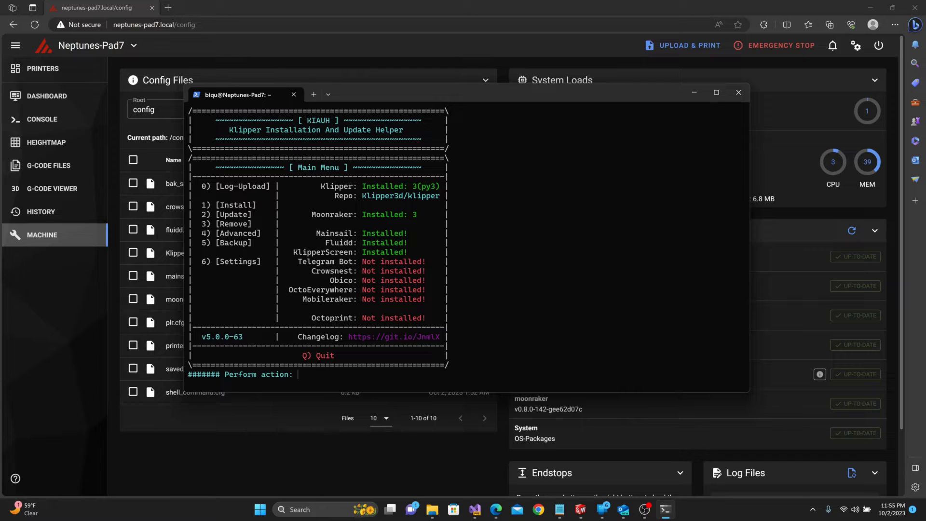
Step: Browse KIAUH's Advanced menu (option 4), go back, and quit KIAUH to the shell
type("4")
key("Return")
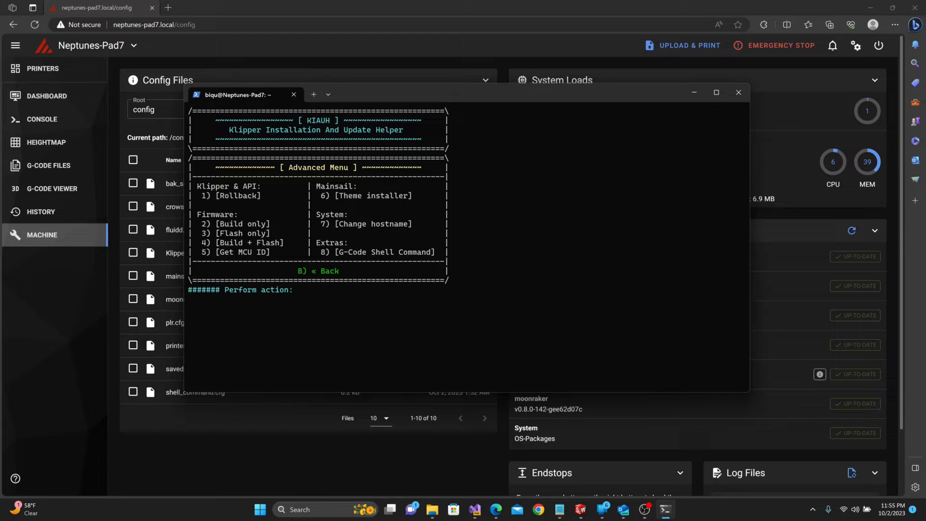
type("8")
key("BackSpace")
type("b")
key("Return")
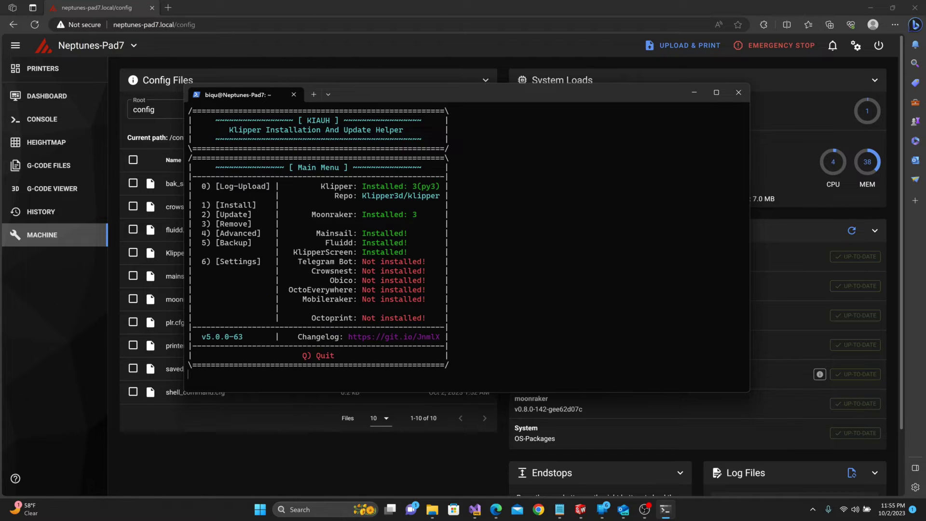
type("q")
key("Return")
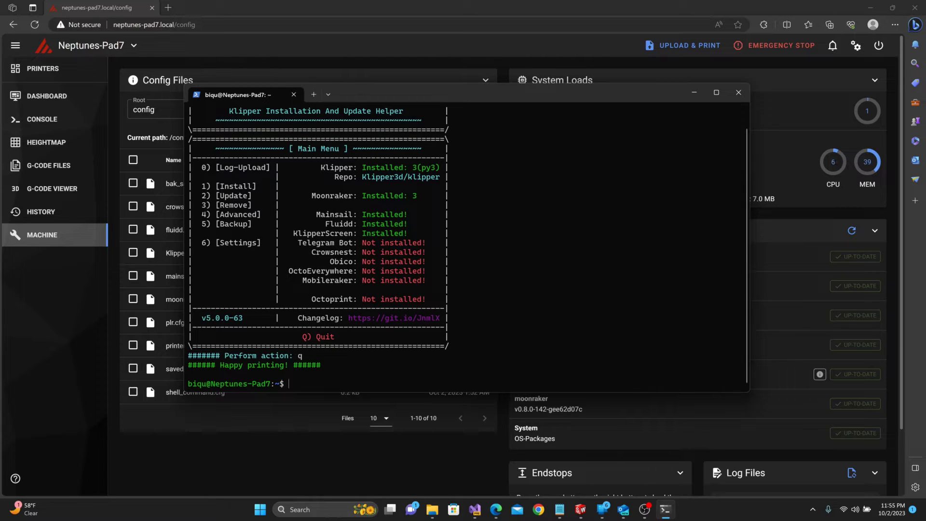
Step: Close the terminal window and save printer.cfg with SAVE & CLOSE
left_click(738, 92)
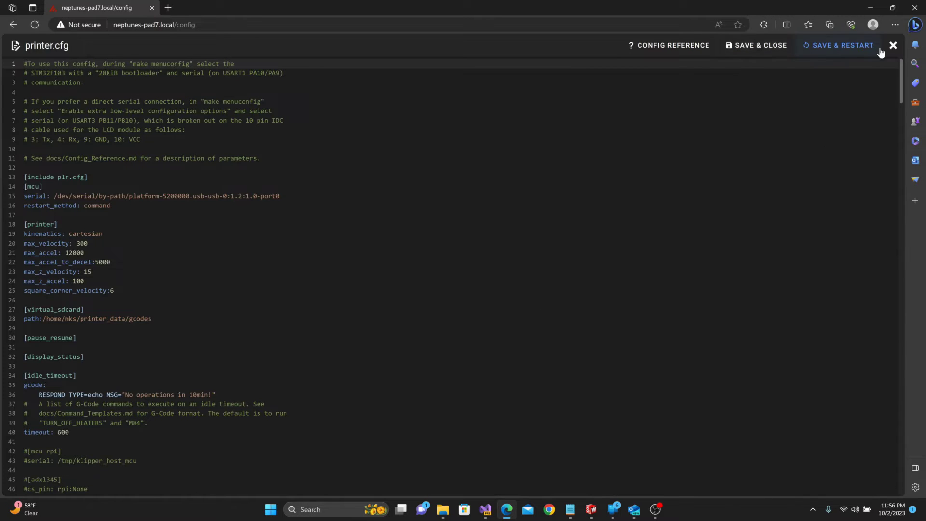
left_click(777, 46)
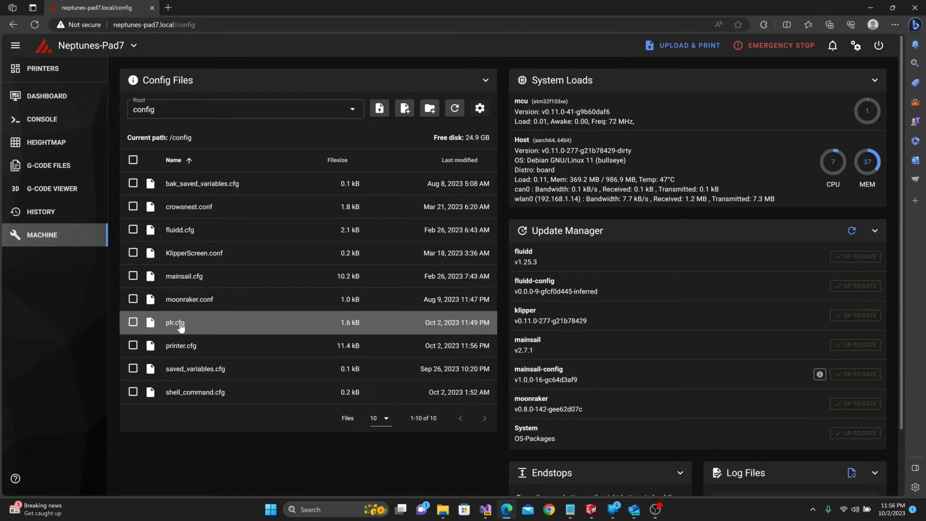
Step: Review plr.cfg's POWER_LOSS_RESUME shell command block on lines 37-39, then save it
left_click(179, 323)
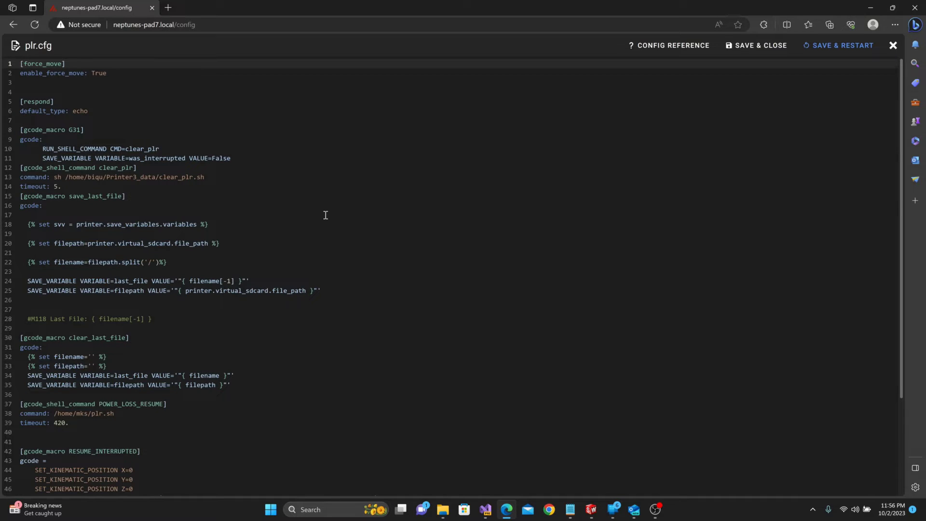
scroll(324, 213, "down", 3)
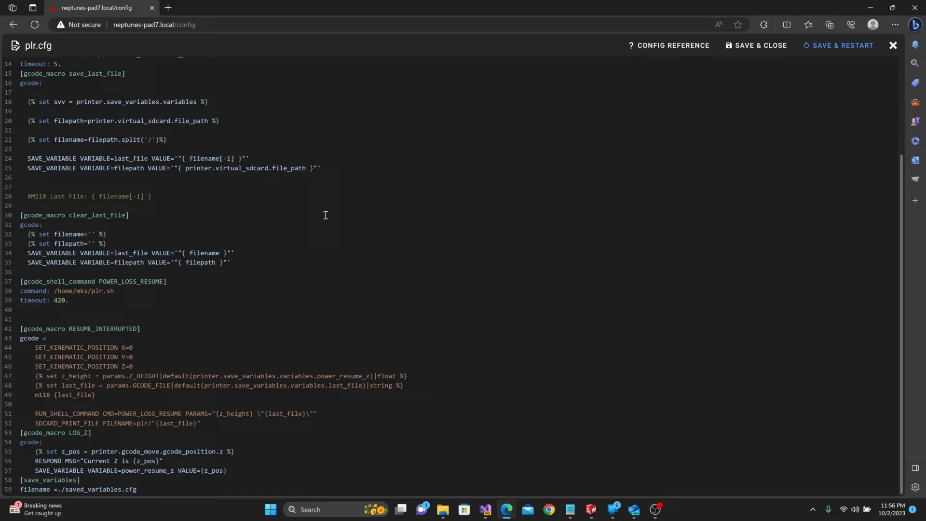
scroll(324, 213, "up", 3)
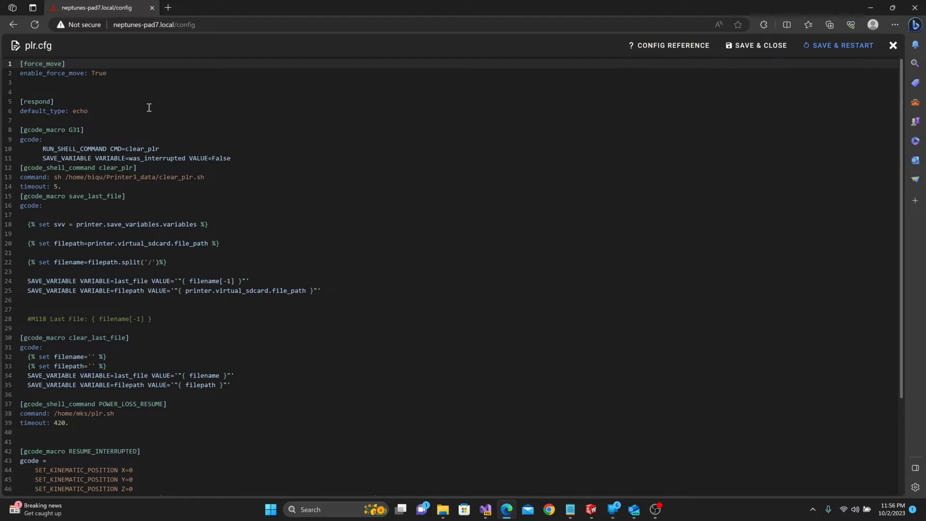
scroll(162, 365, "down", 3)
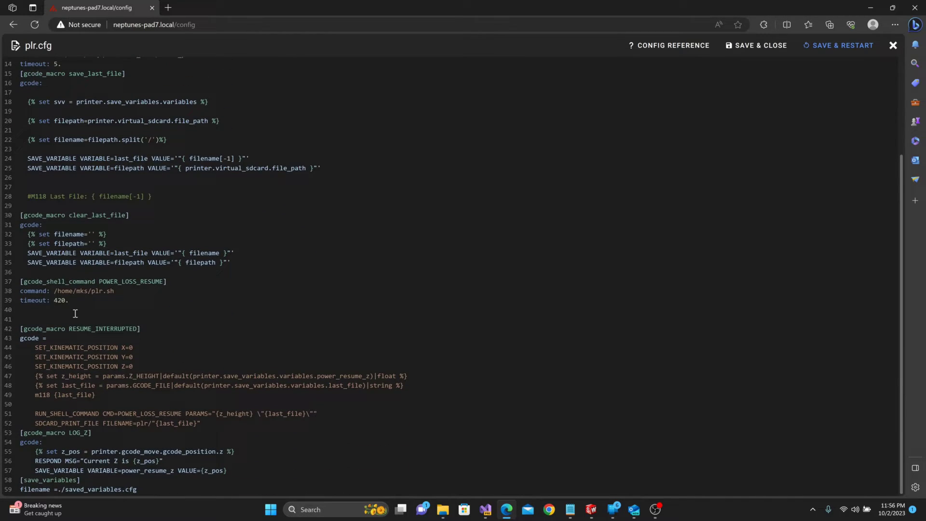
left_click_drag(75, 314, 12, 280)
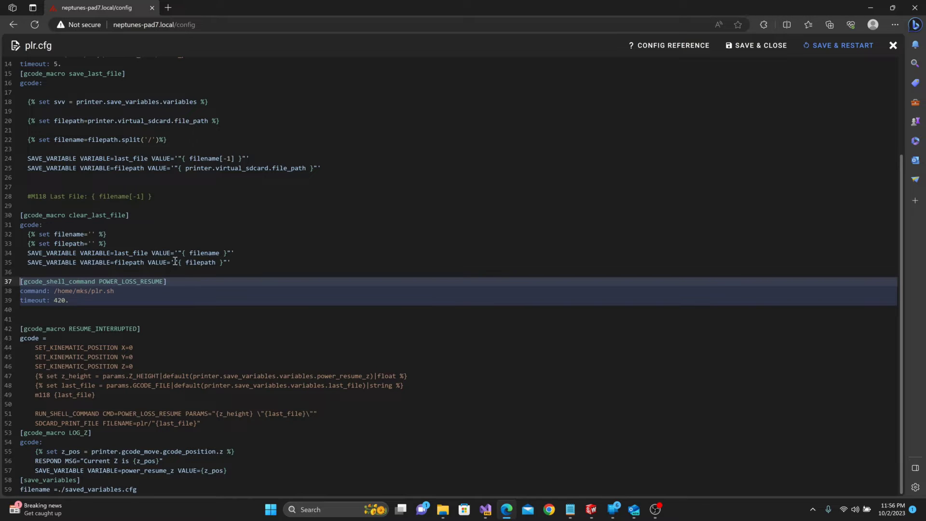
scroll(176, 261, "up", 3)
left_click(758, 45)
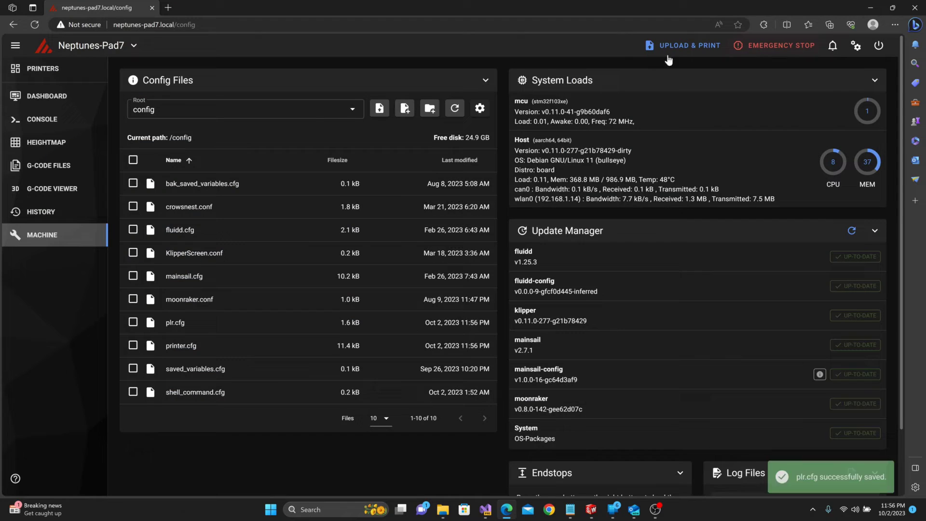
Step: Edit printer.cfg's [mcu] serial line to the by-path device ending usb-0:1.2:1.0-port0
left_click(222, 320)
left_click_drag(294, 193, 2, 196)
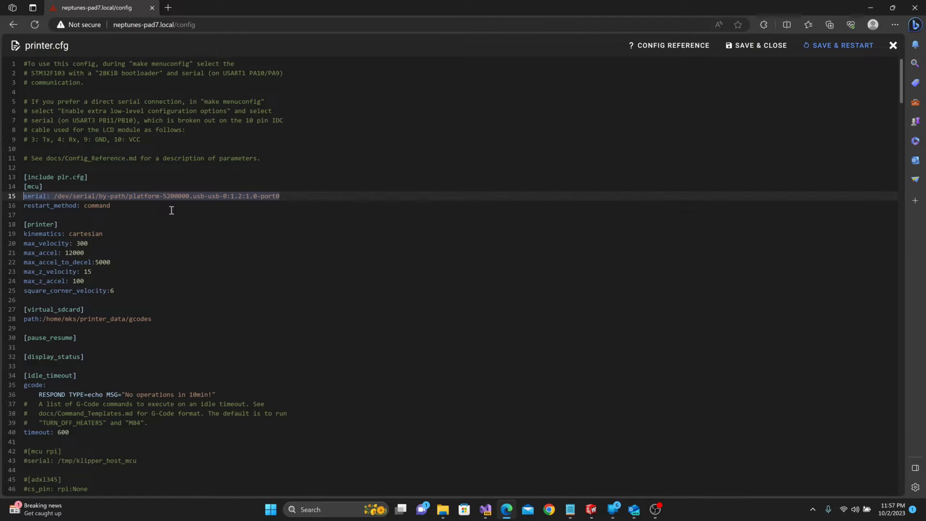
left_click(108, 191)
left_click_drag(129, 195, 58, 193)
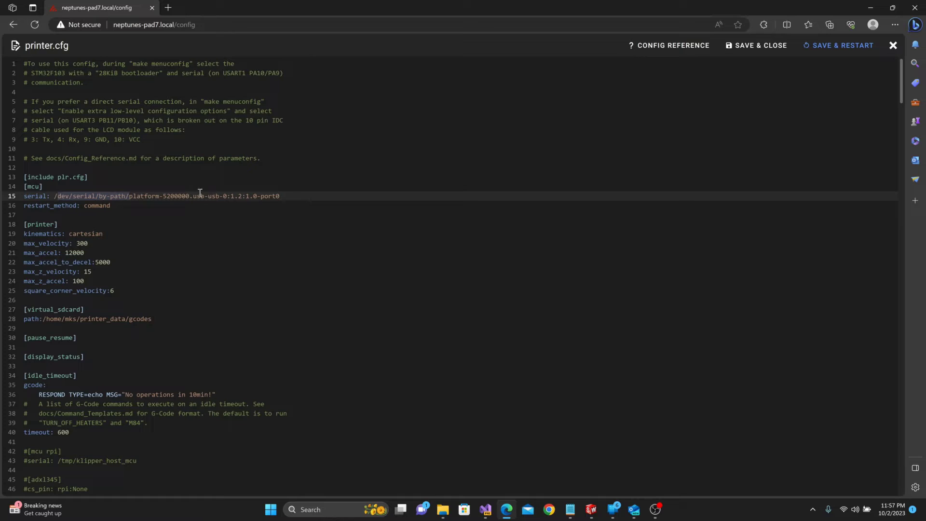
left_click_drag(286, 194, 130, 196)
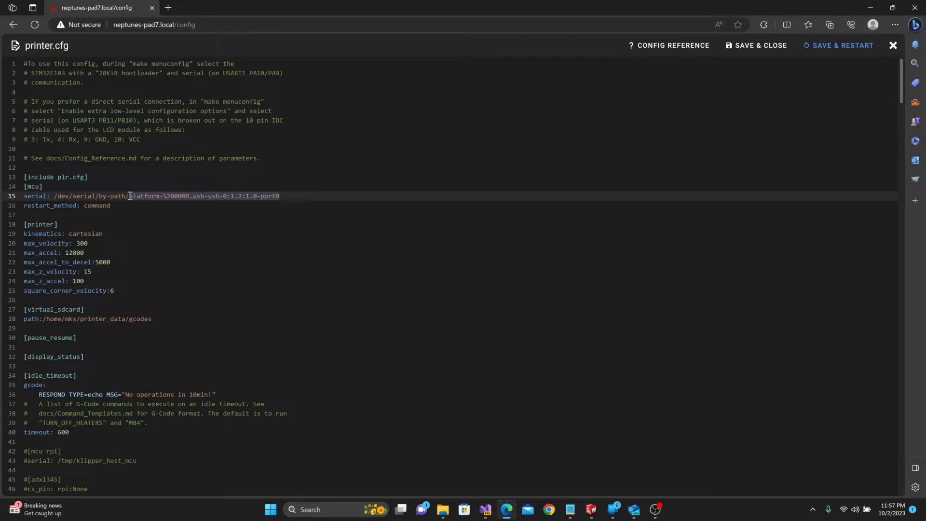
left_click(224, 202)
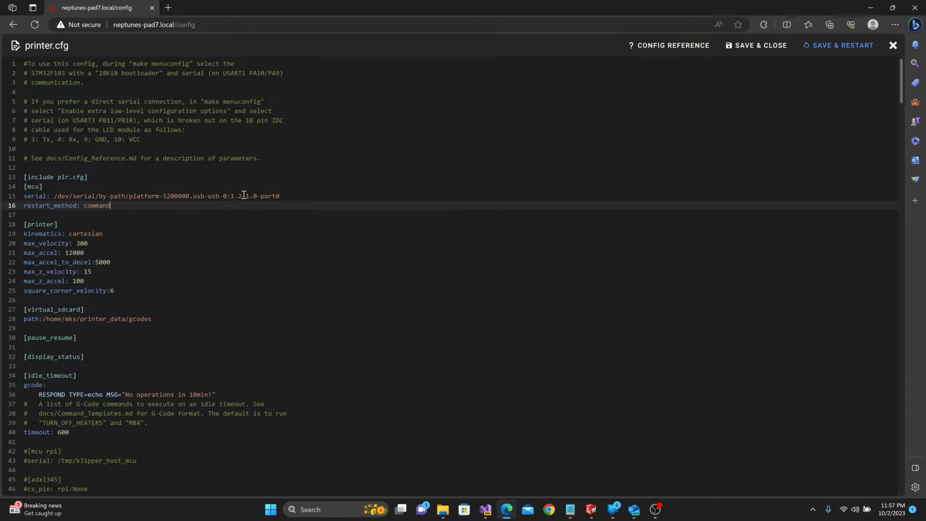
left_click_drag(243, 195, 227, 196)
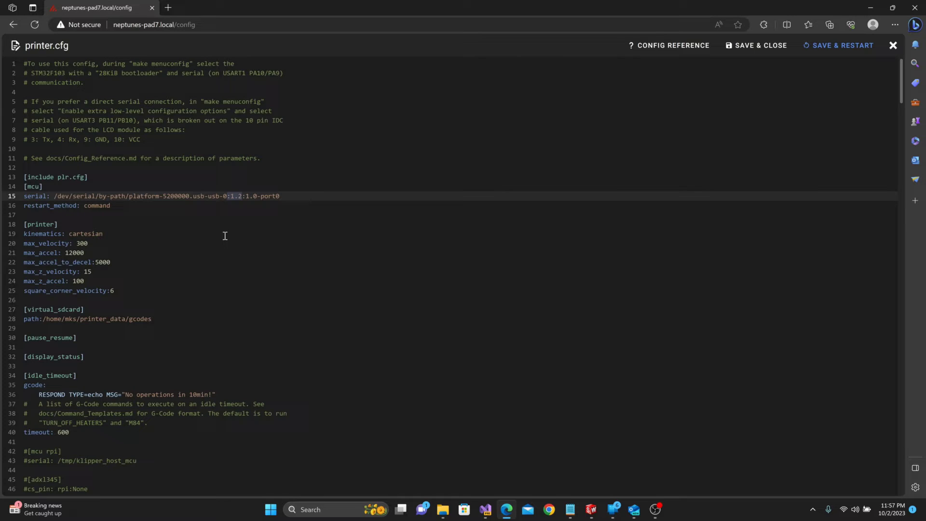
key("Right")
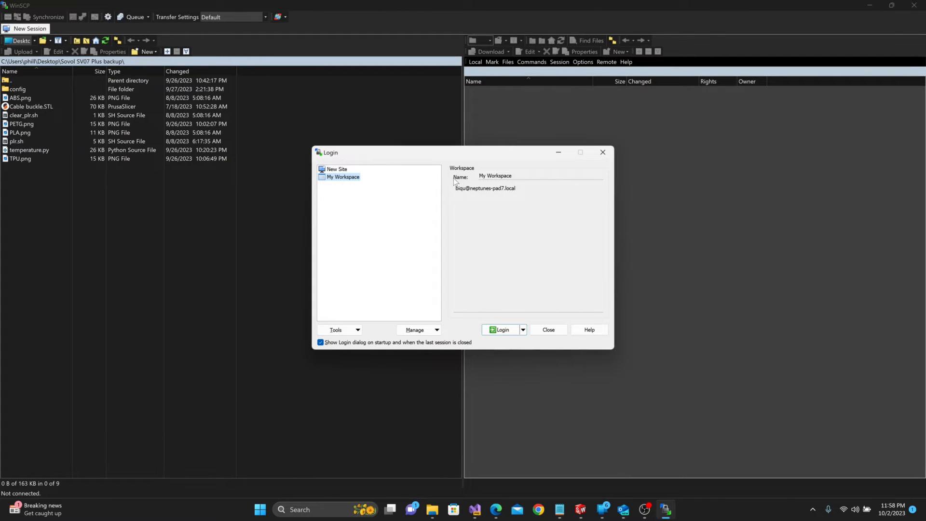
Step: Log into the Pad 7 workspace and open Printer3_data/config/plr.cfg in WinSCP's editor
left_click(336, 170)
left_click(477, 209)
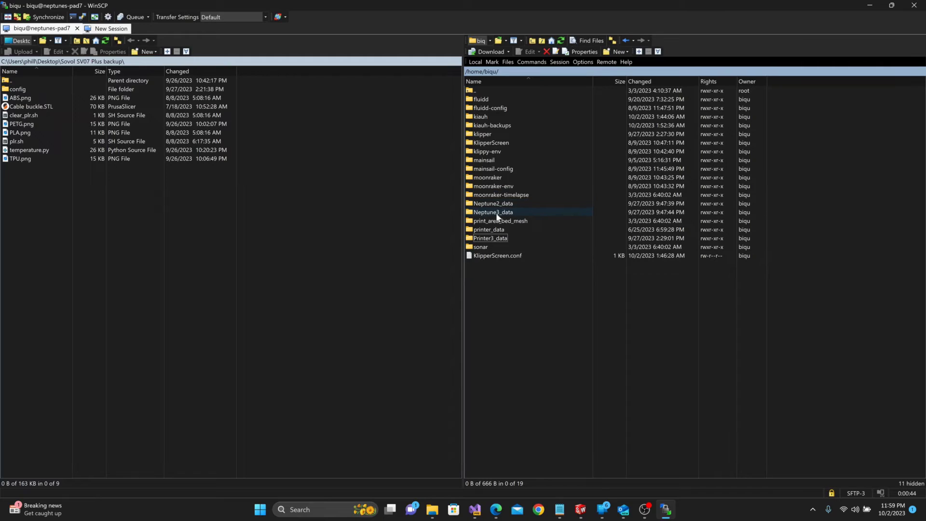
double_click(487, 239)
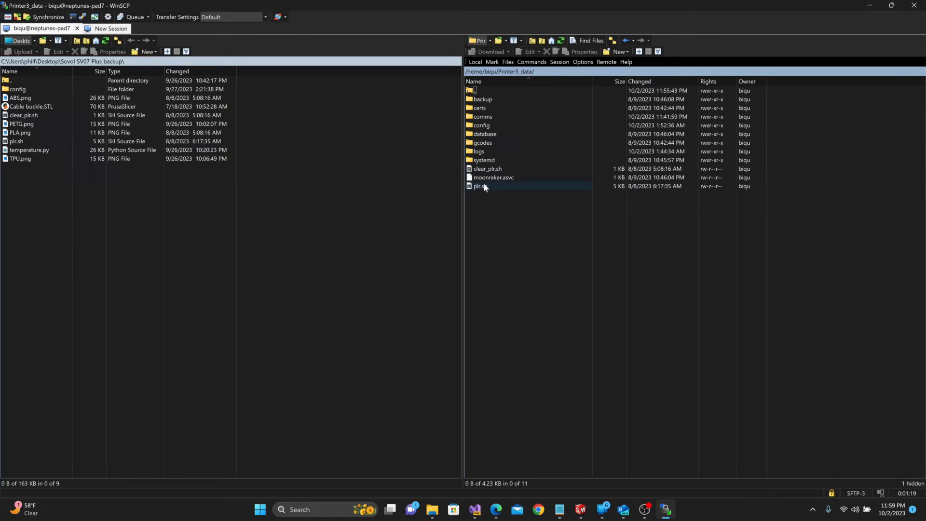
double_click(488, 125)
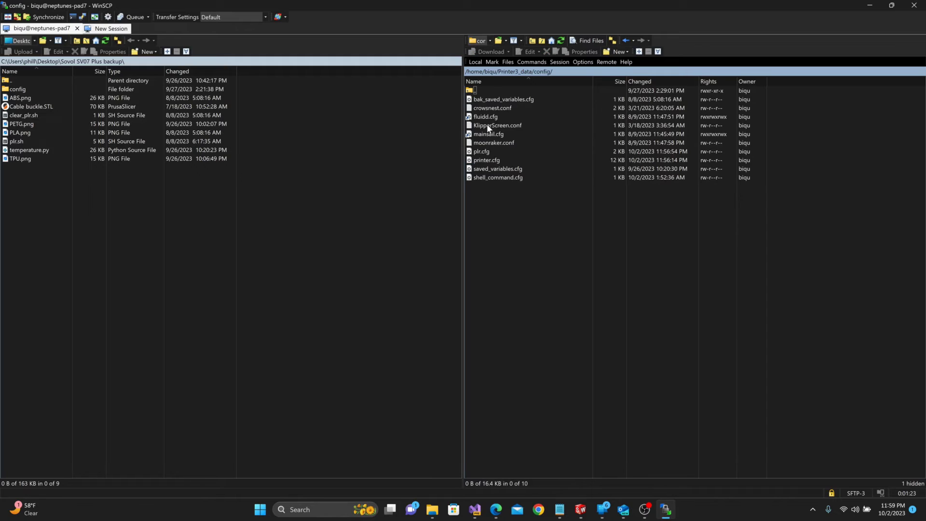
double_click(480, 151)
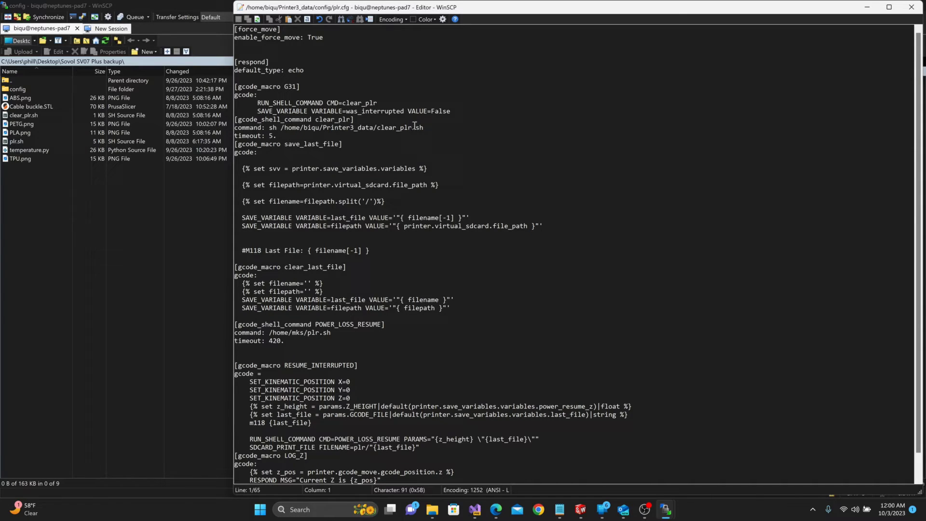
Step: Change the plr.sh path from /home/mks to /home/biqu/Printer3_data and save plr.cfg
left_click_drag(427, 127, 281, 128)
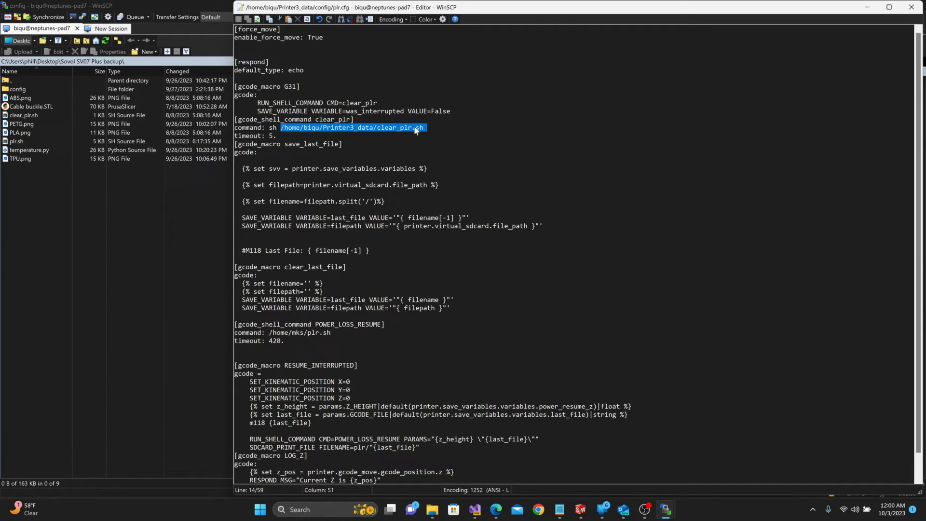
key("ctrl+f")
type(".sh")
key("Return")
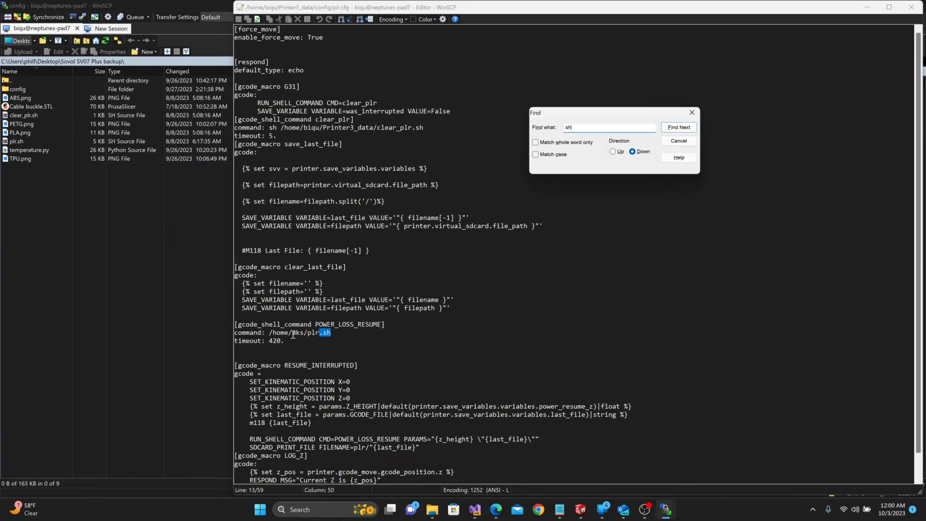
left_click(362, 307)
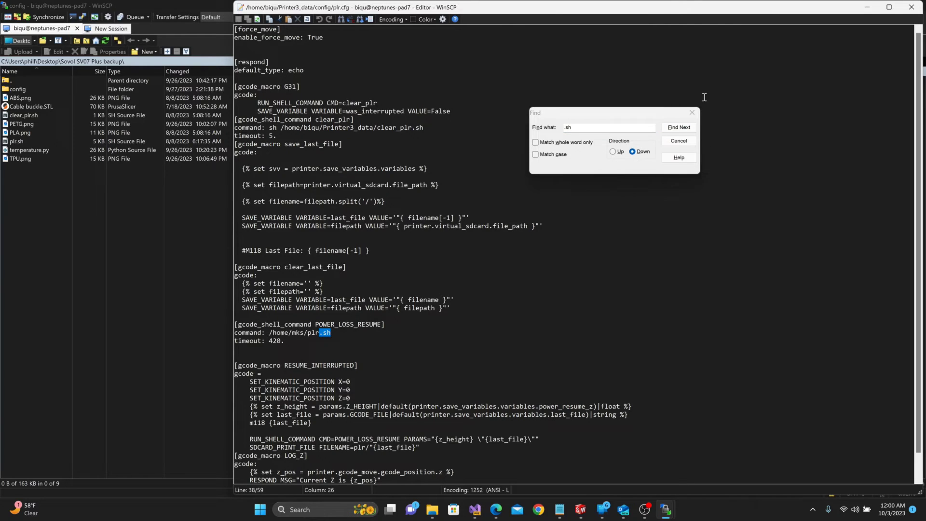
left_click(691, 112)
double_click(299, 332)
type("biqu/")
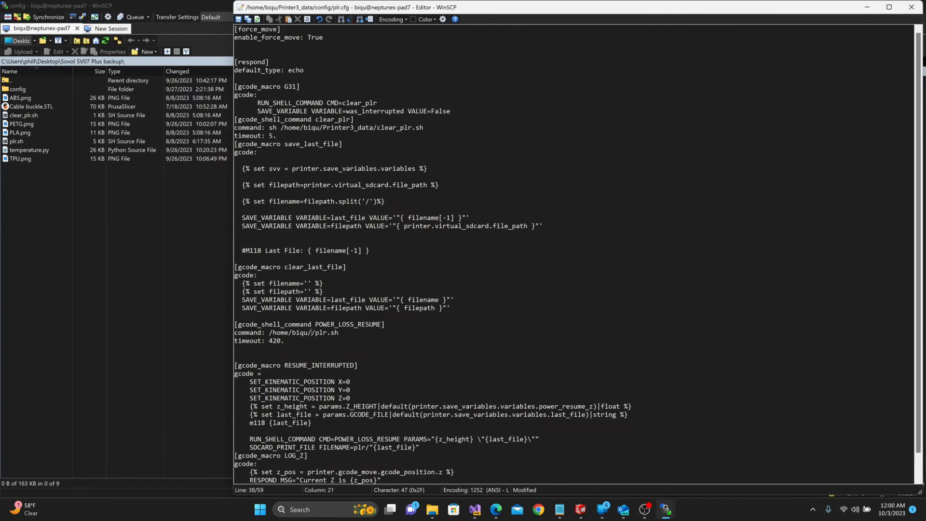
type("Printer3_data")
left_click(238, 19)
key("Escape")
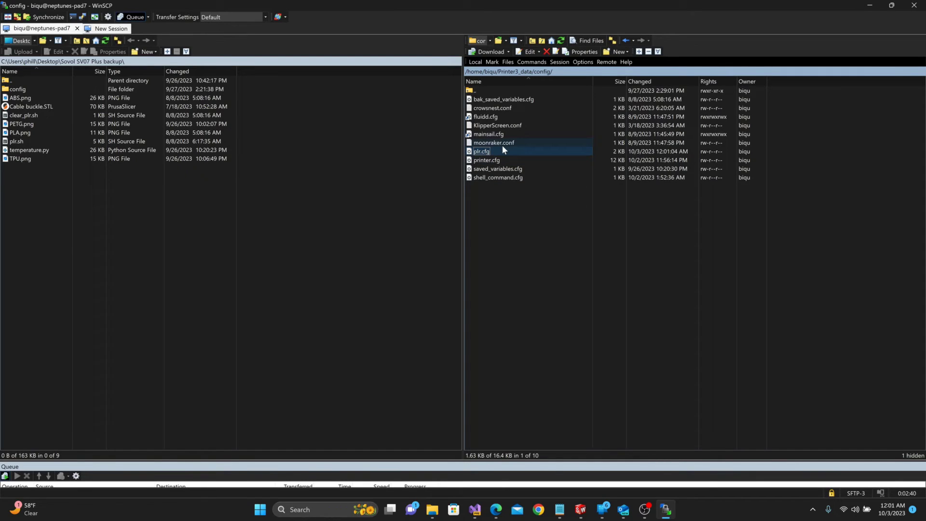
Step: Go up to the Printer3_data folder with plr.sh and clear_plr.sh, then return to Edge
left_click(533, 72)
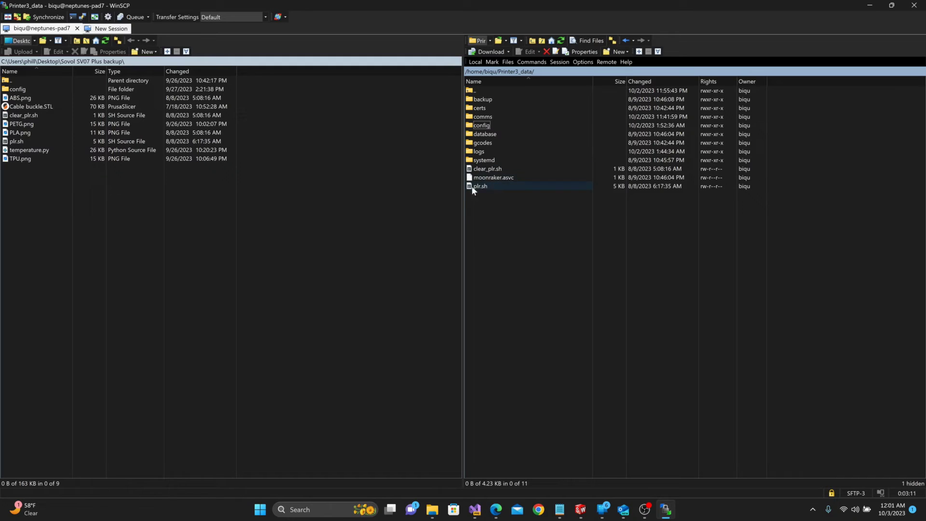
key("alt+Tab")
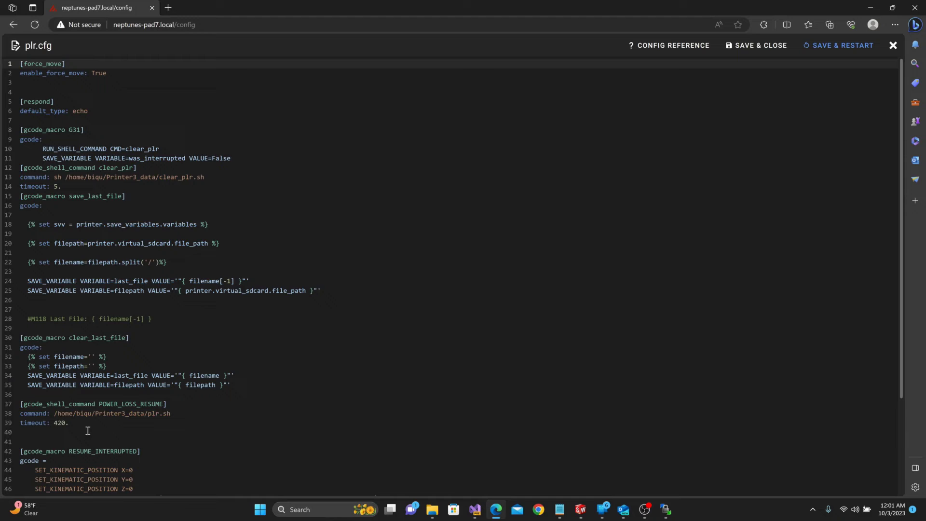
Step: Verify the Printer3_data paths on lines 13 and 38, then save plr.cfg and restart firmware
left_click_drag(182, 414, 53, 419)
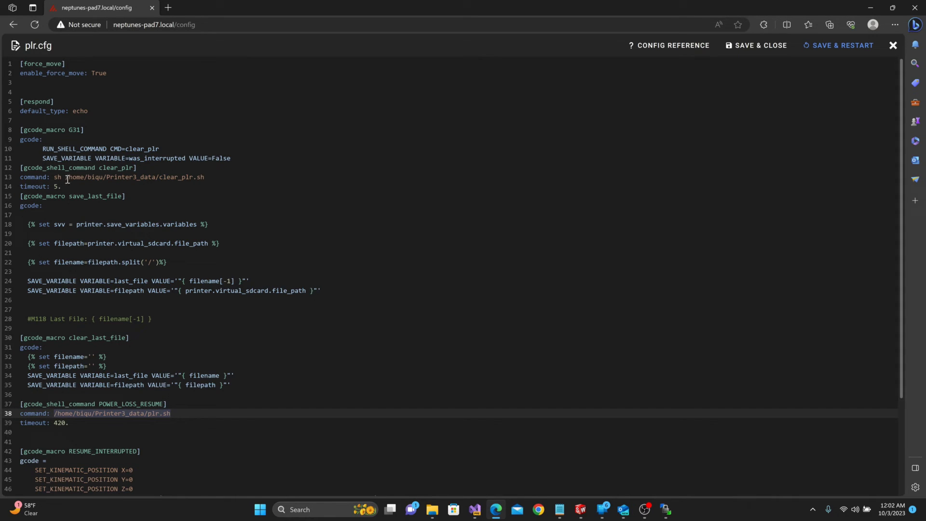
left_click_drag(65, 177, 184, 177)
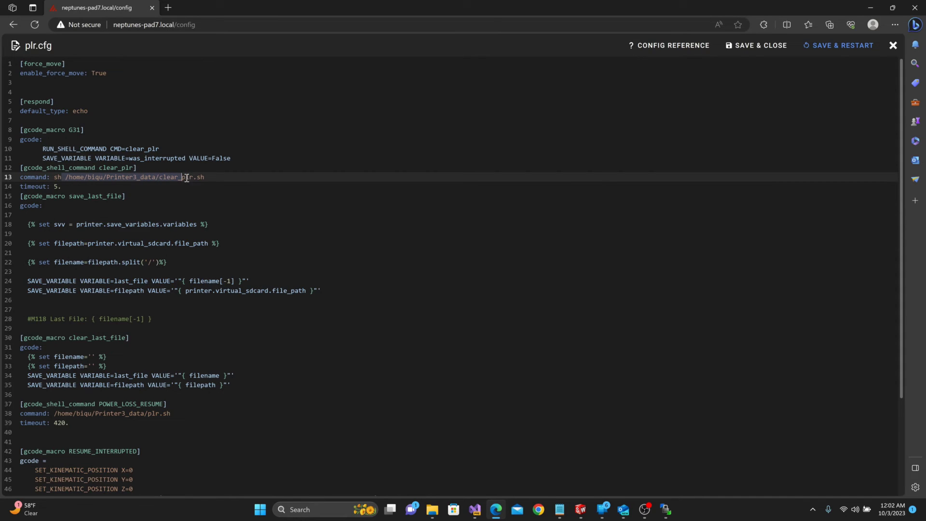
left_click(839, 46)
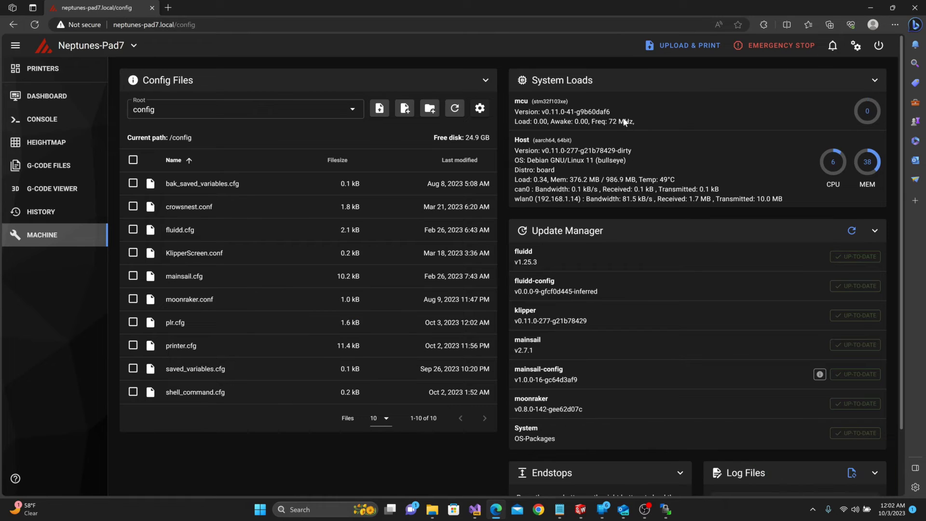
Step: Switch to Mainsail's Dashboard page
left_click(62, 96)
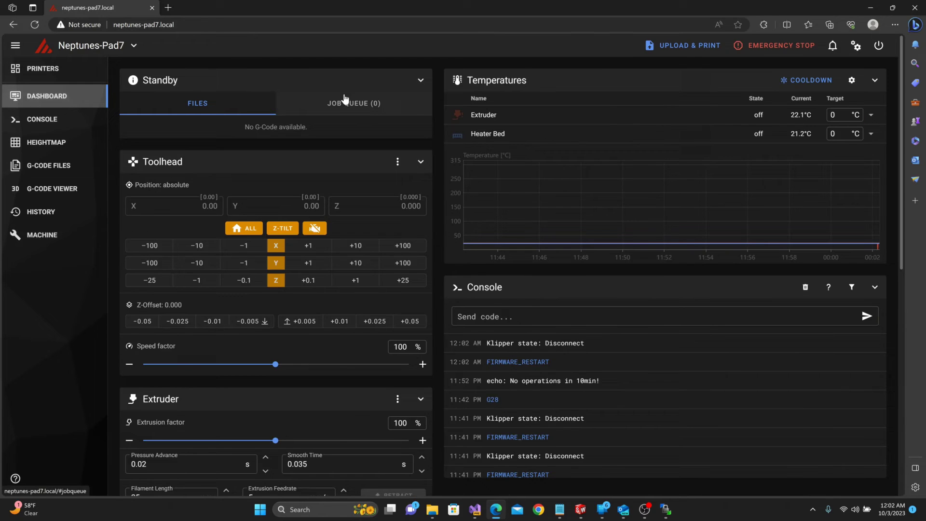